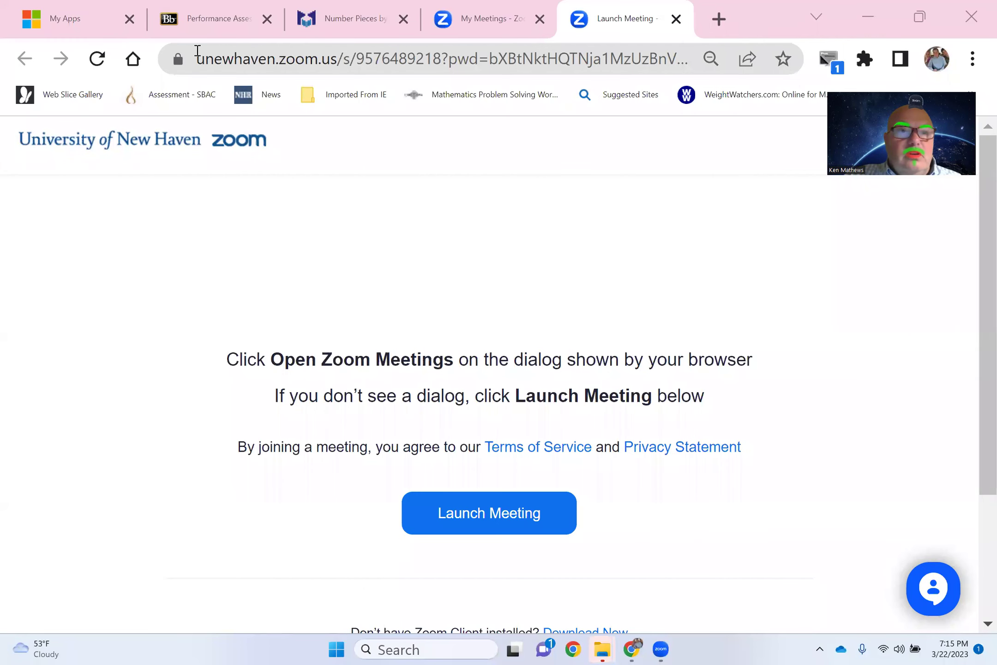
# From the Performance Assessment page, open the Mar20 week's base-10-blocks course content.
pyautogui.click(205, 18)
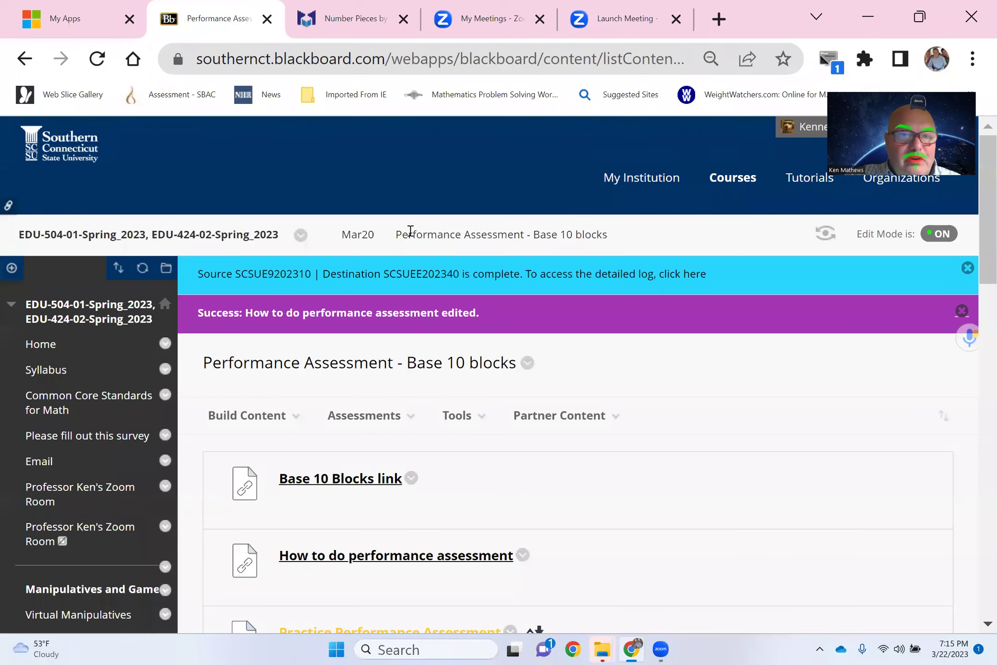
pyautogui.scroll(-5, 107, 406)
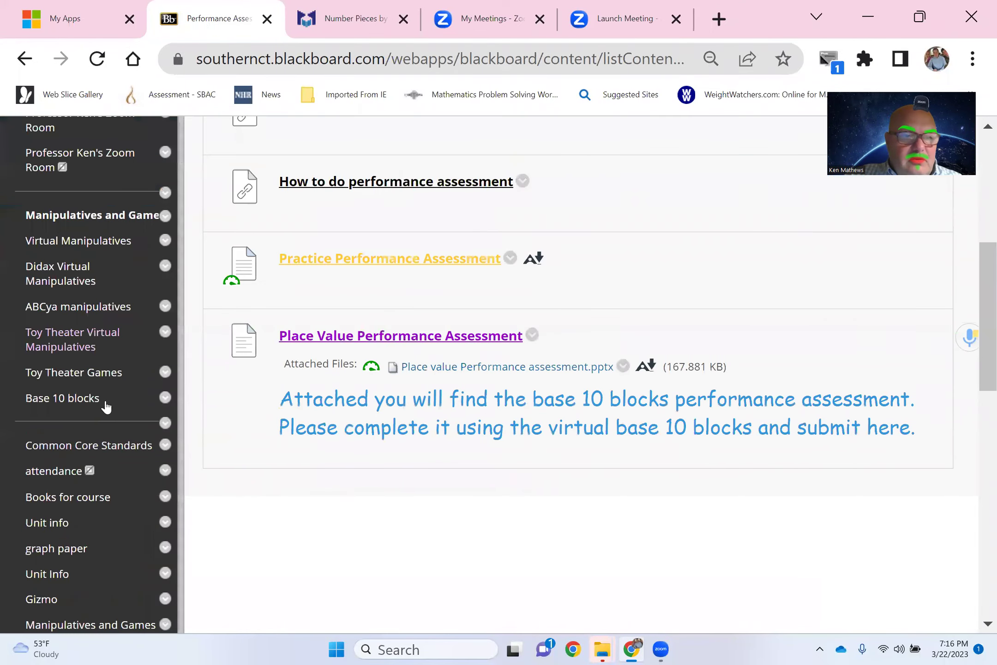
pyautogui.scroll(-1, 95, 331)
pyautogui.scroll(-7, 99, 343)
pyautogui.scroll(-2, 99, 343)
pyautogui.scroll(3, 90, 362)
pyautogui.click(35, 354)
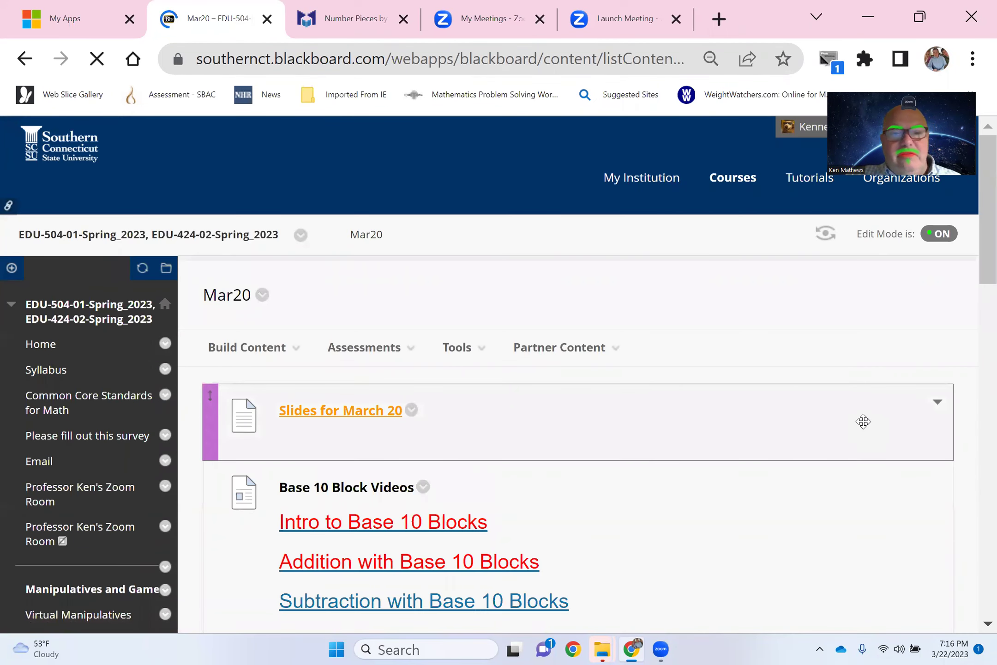
pyautogui.scroll(-3, 752, 433)
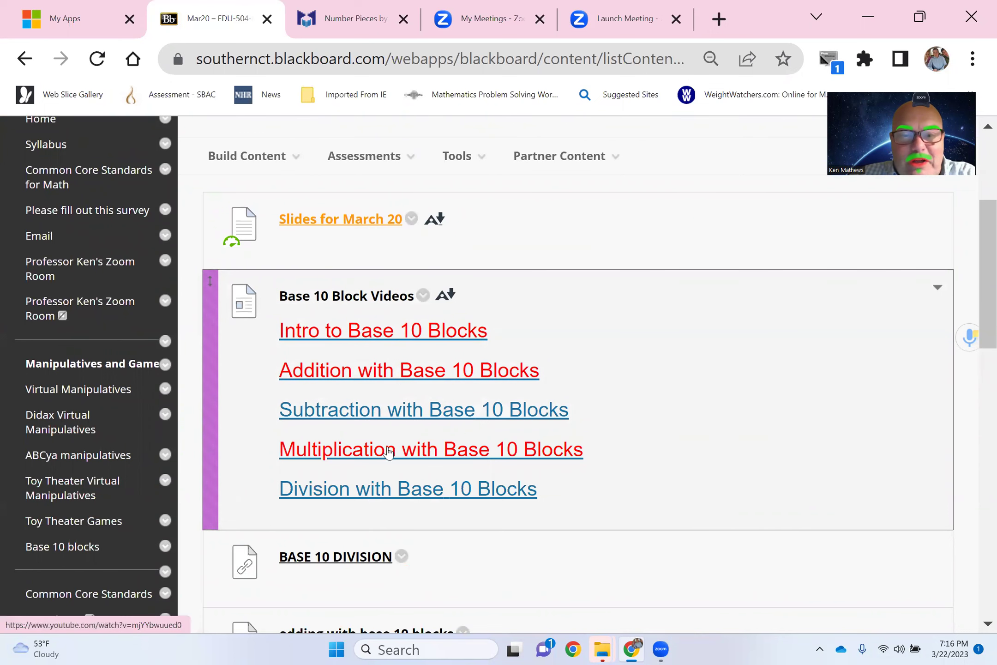
pyautogui.scroll(-3, 632, 311)
pyautogui.scroll(-1, 639, 308)
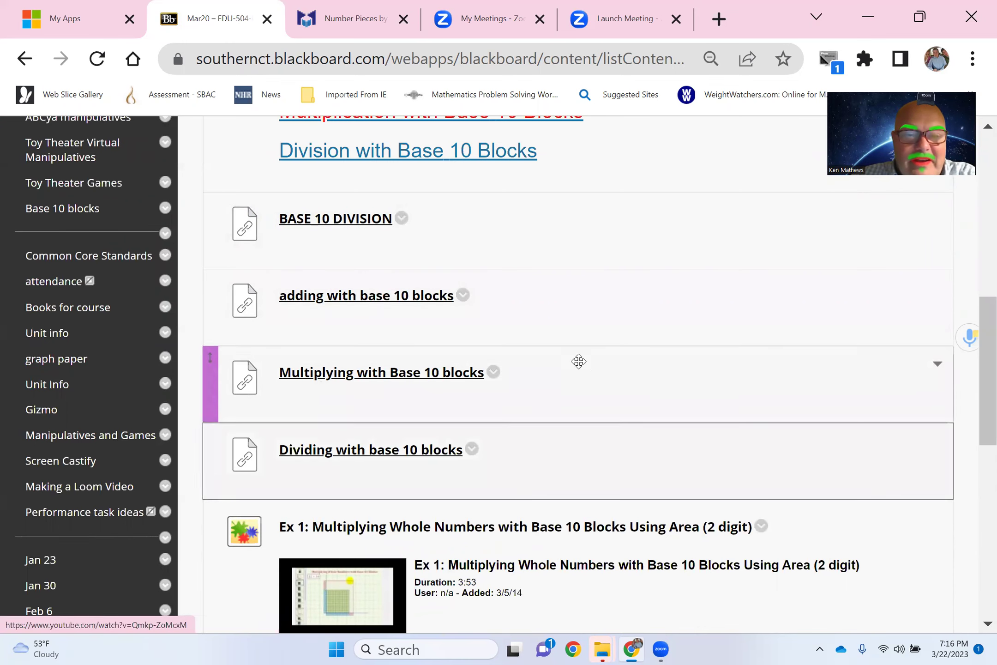
pyautogui.scroll(-3, 579, 361)
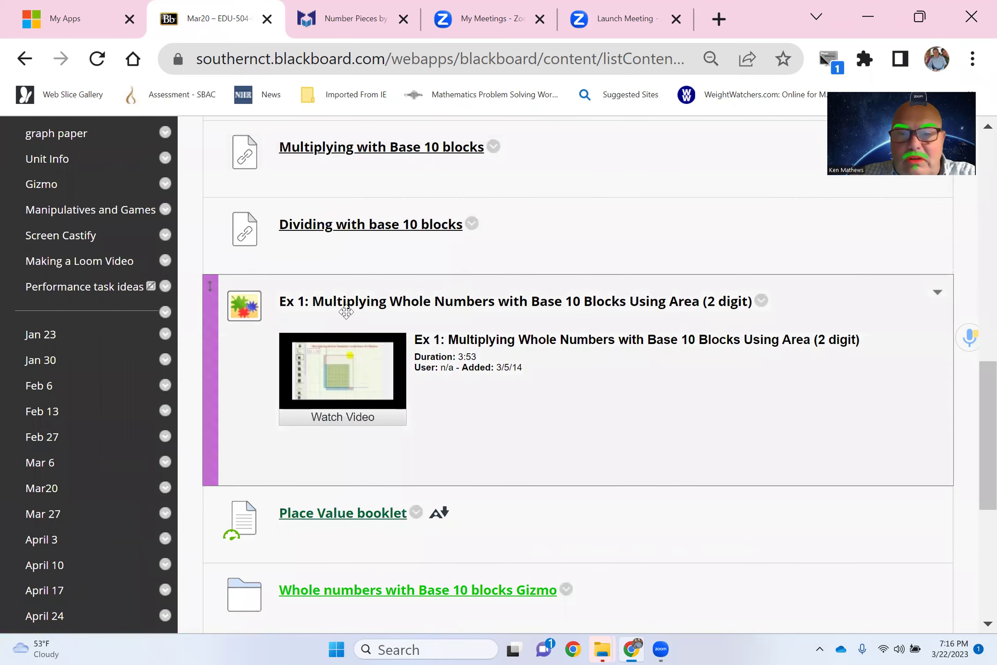
pyautogui.scroll(-2, 366, 405)
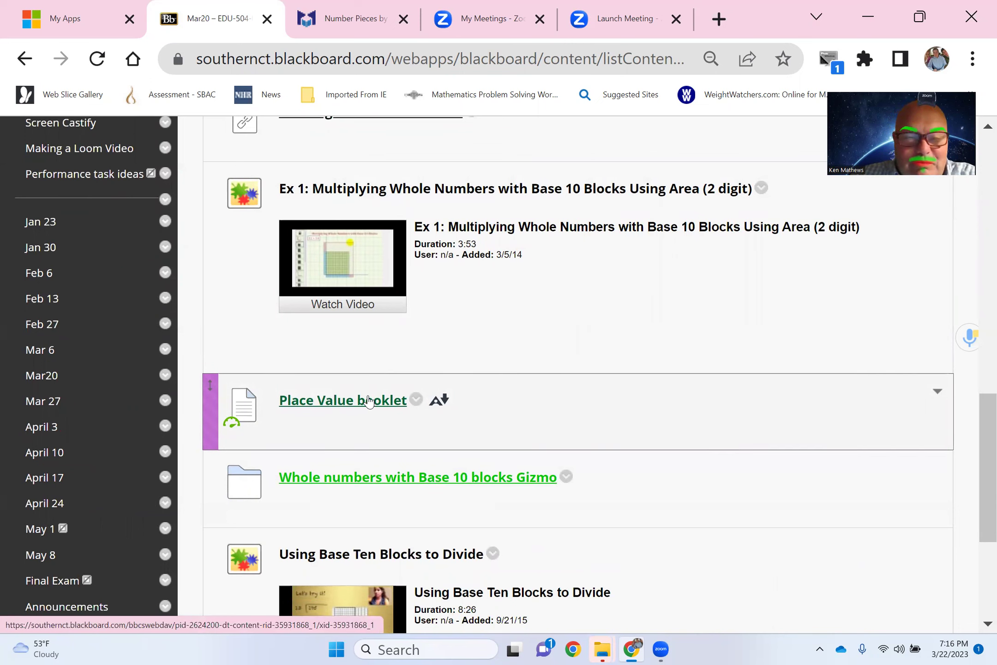
pyautogui.scroll(-2, 536, 345)
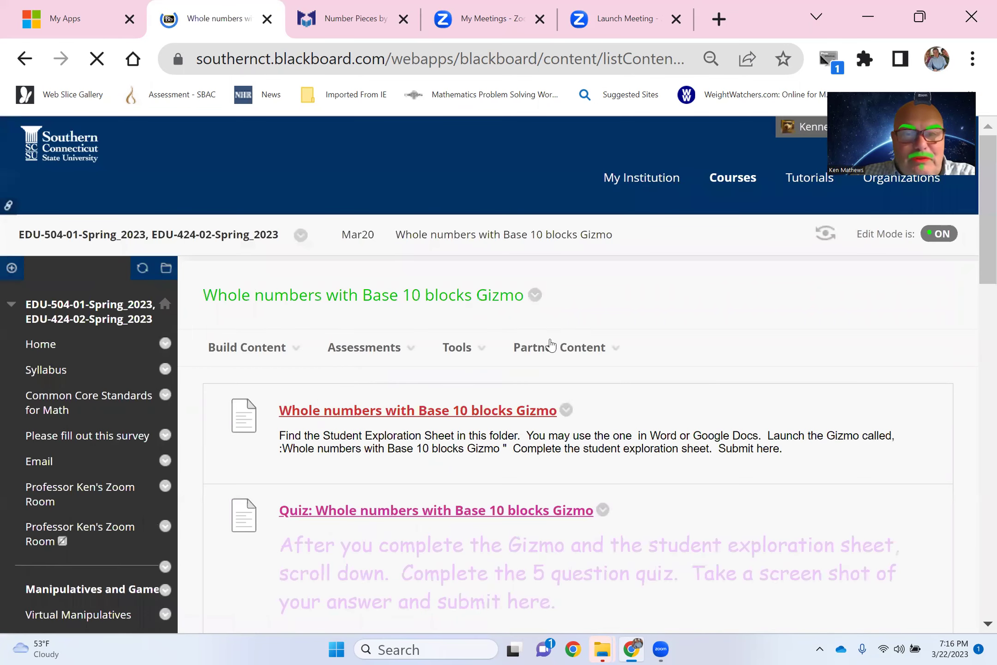
pyautogui.scroll(-2, 915, 469)
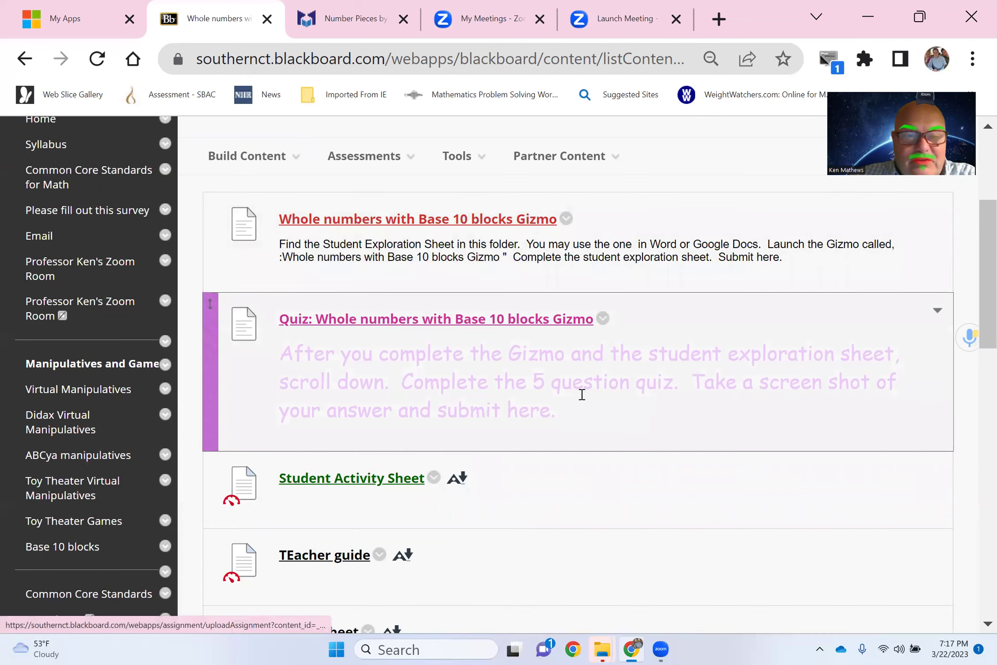
pyautogui.scroll(-2, 624, 467)
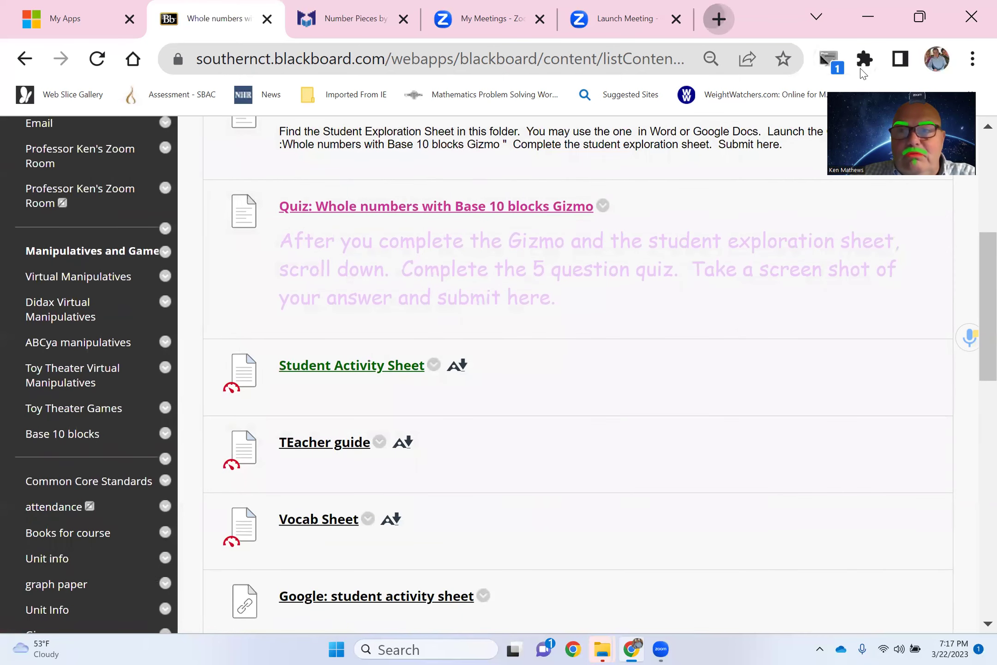
# Load explorelearning.com in a new tab and zoom the page out two steps.
pyautogui.hotkey('ctrl', 't')
pyautogui.write('explorelearning.com')
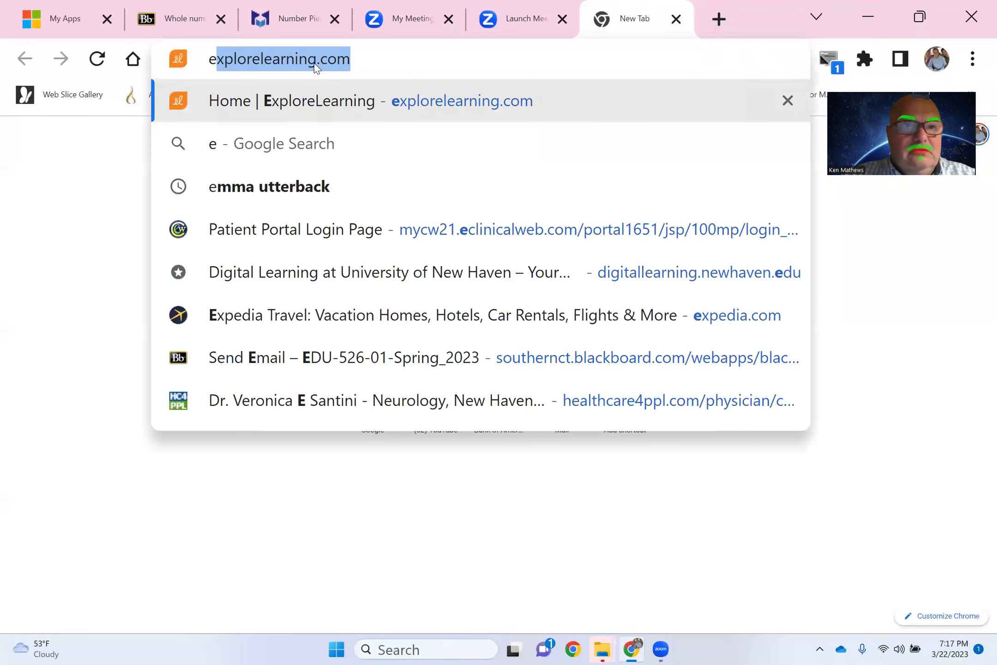
pyautogui.press('Return')
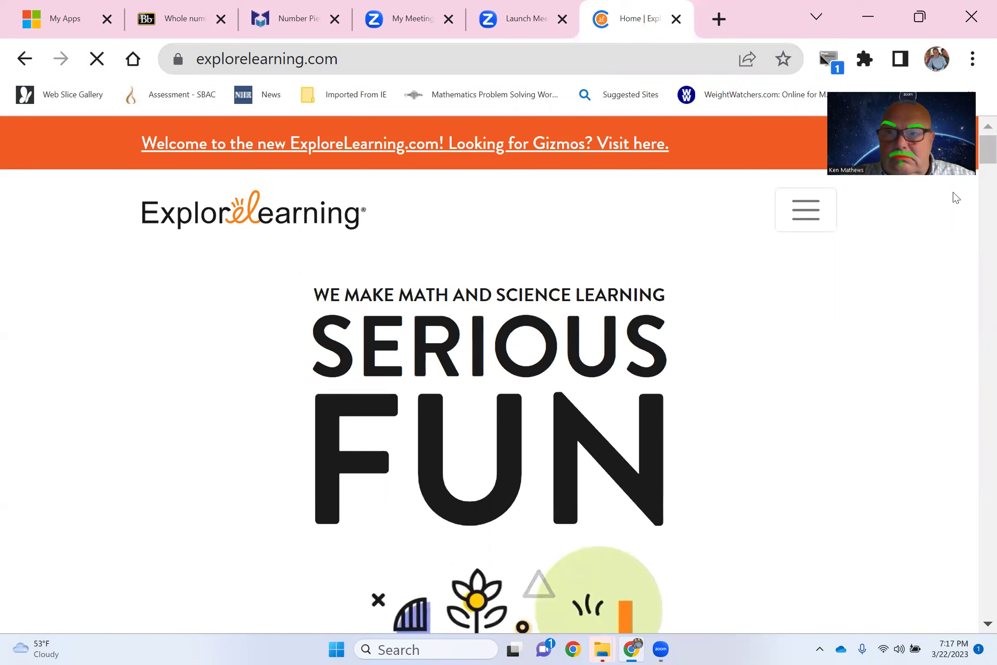
pyautogui.hotkey('ctrl', '-')
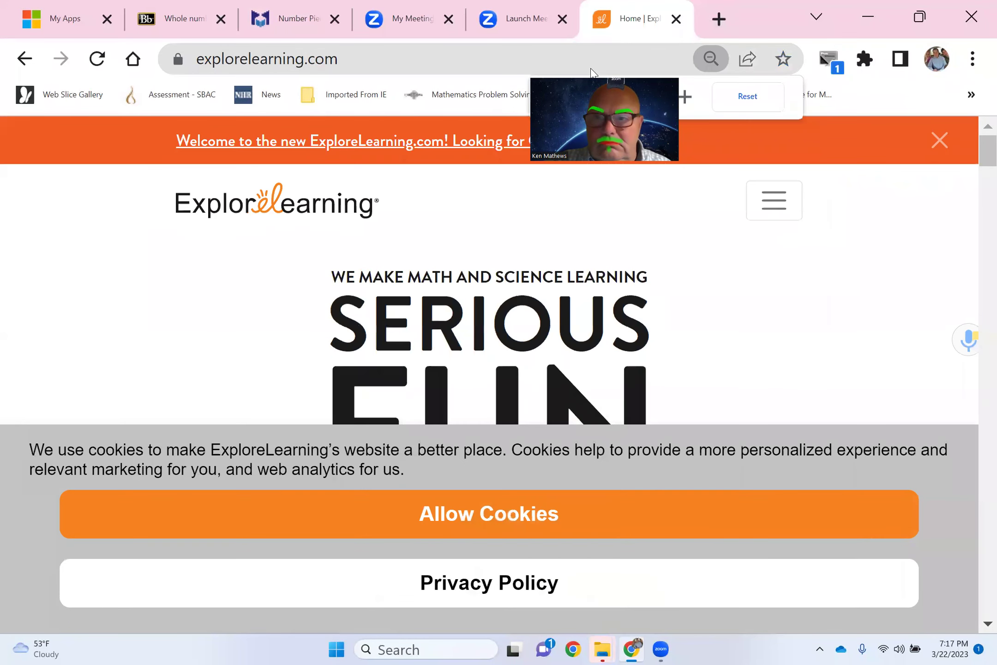
pyautogui.hotkey('ctrl', '-')
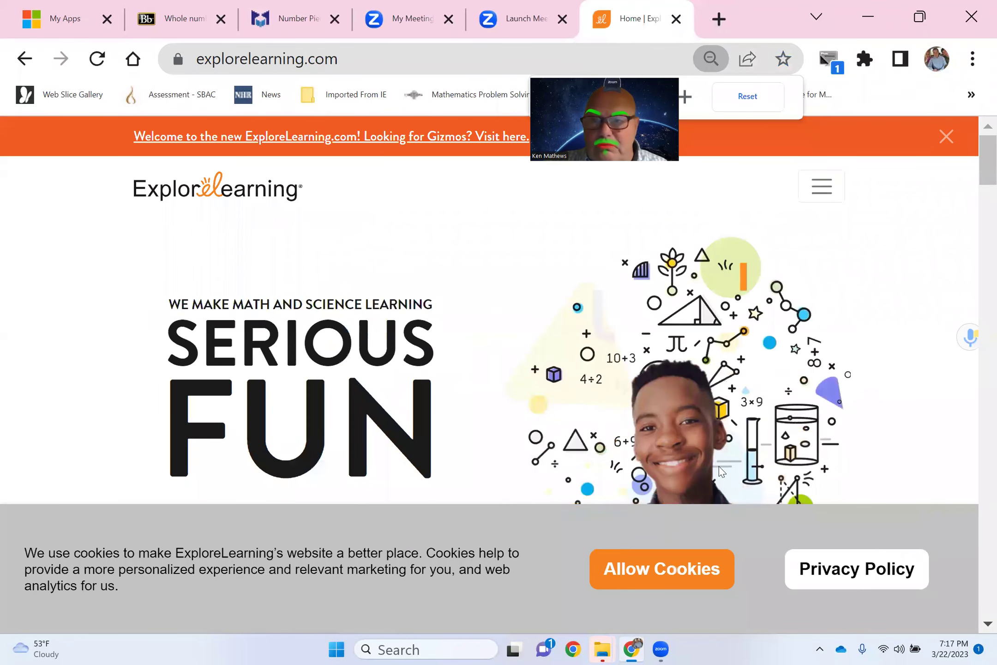
pyautogui.scroll(-3, 794, 234)
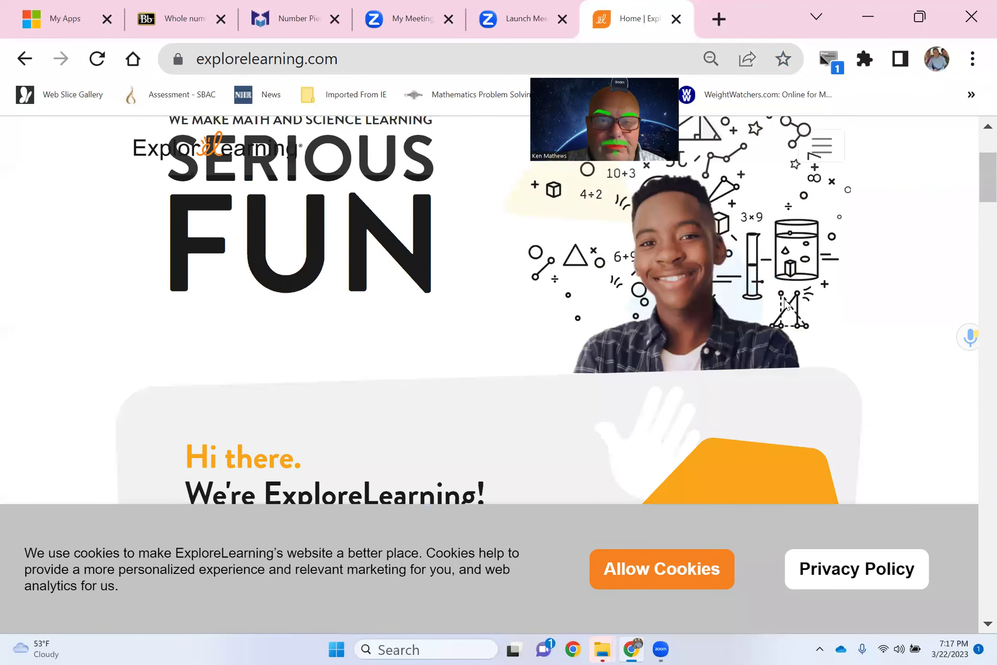
pyautogui.scroll(-3, 783, 298)
pyautogui.scroll(5, 795, 311)
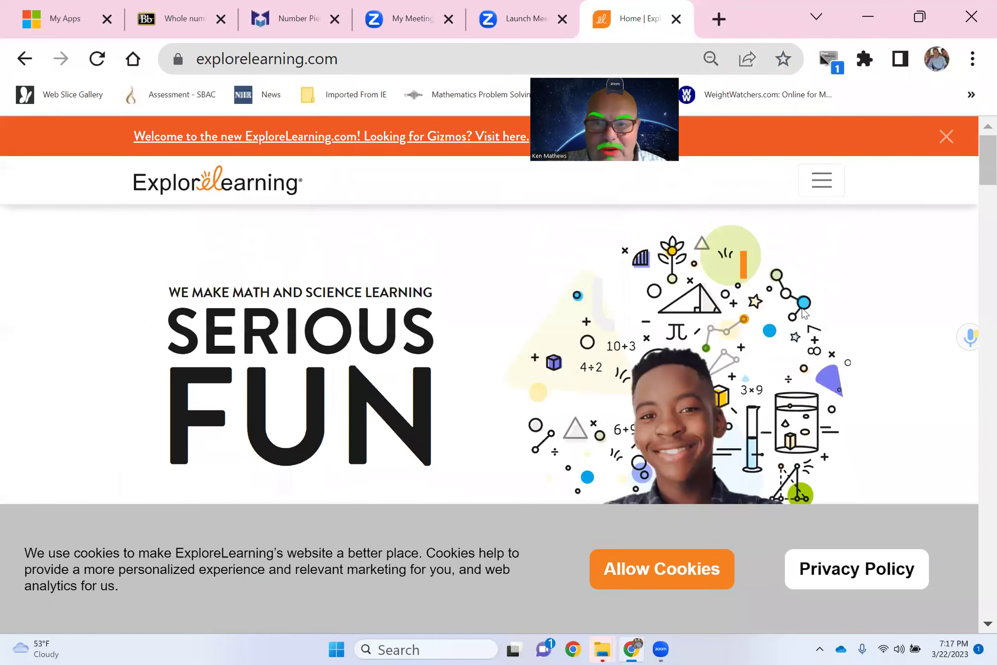
# Go through the menu's LOGINS page to the Gizmos login, Educator form.
pyautogui.click(822, 187)
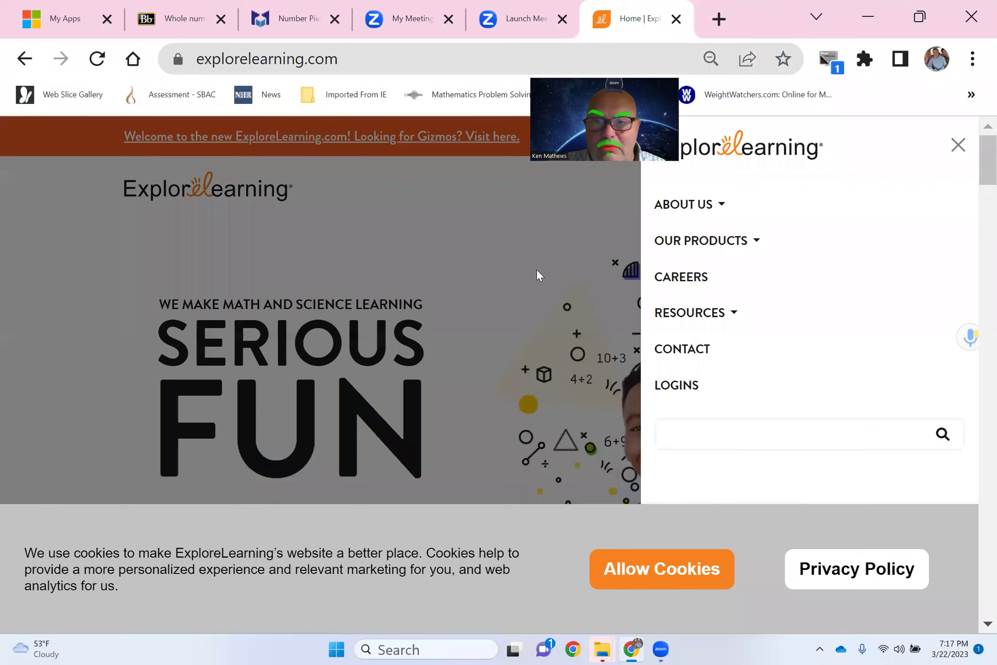
pyautogui.click(677, 384)
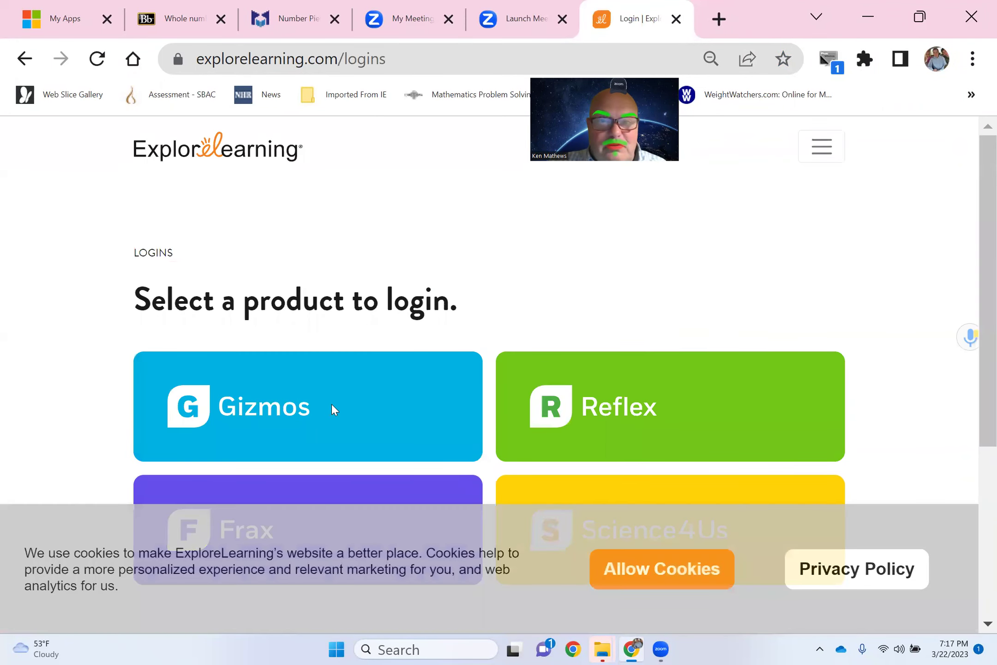
pyautogui.click(462, 376)
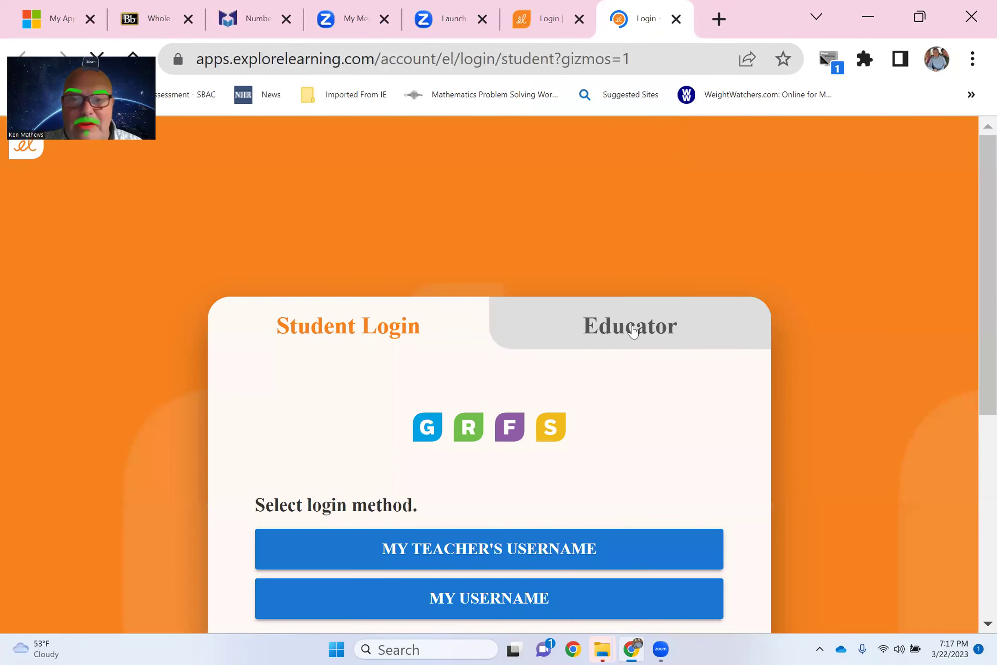
pyautogui.click(632, 330)
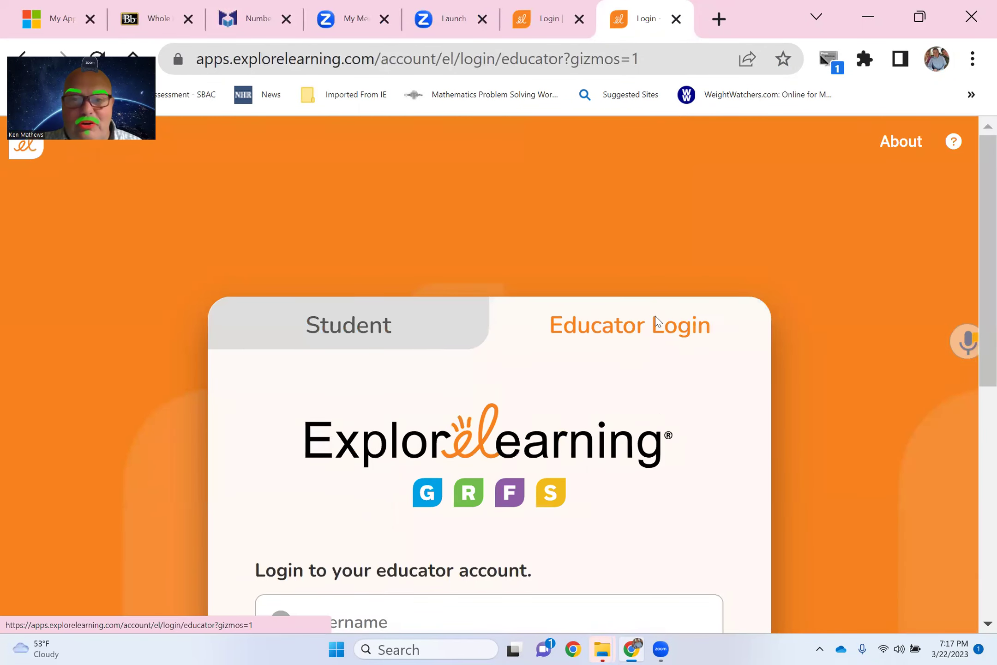
pyautogui.scroll(-4, 511, 325)
pyautogui.scroll(3, 619, 311)
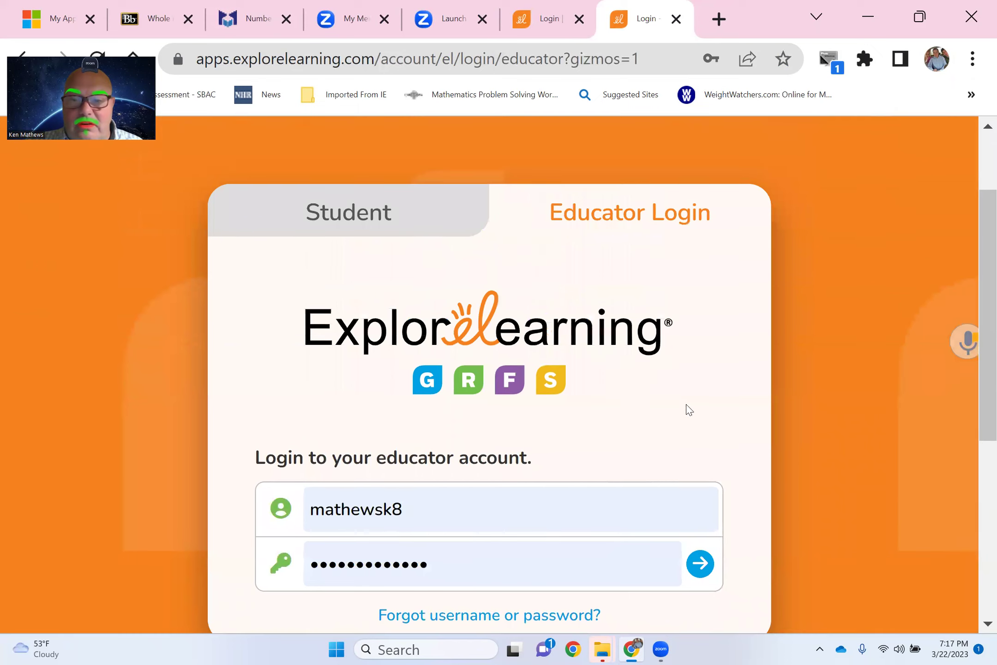
pyautogui.click(701, 570)
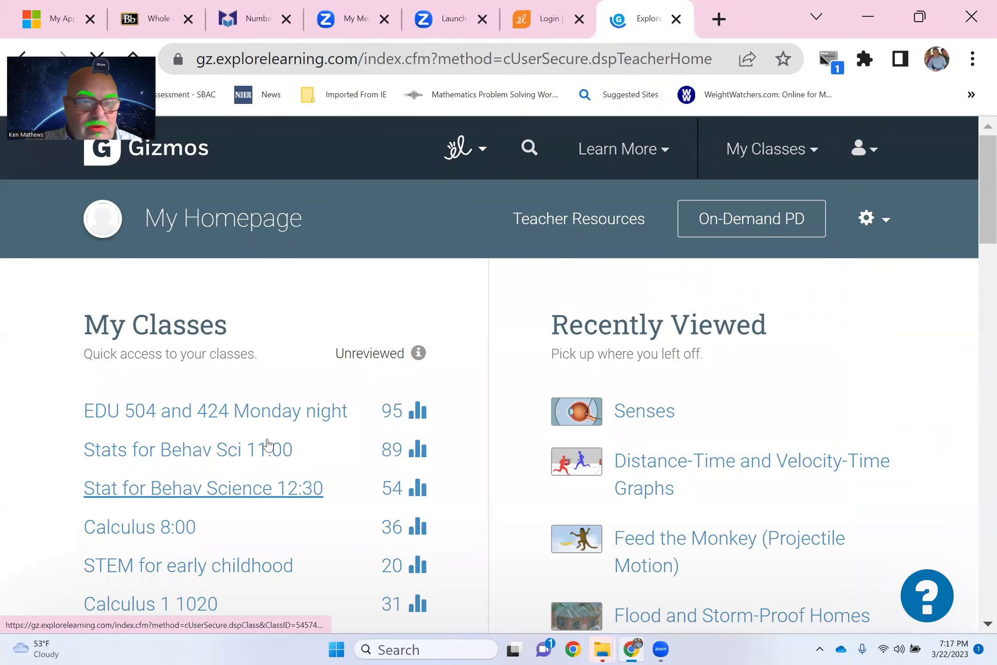
pyautogui.click(259, 419)
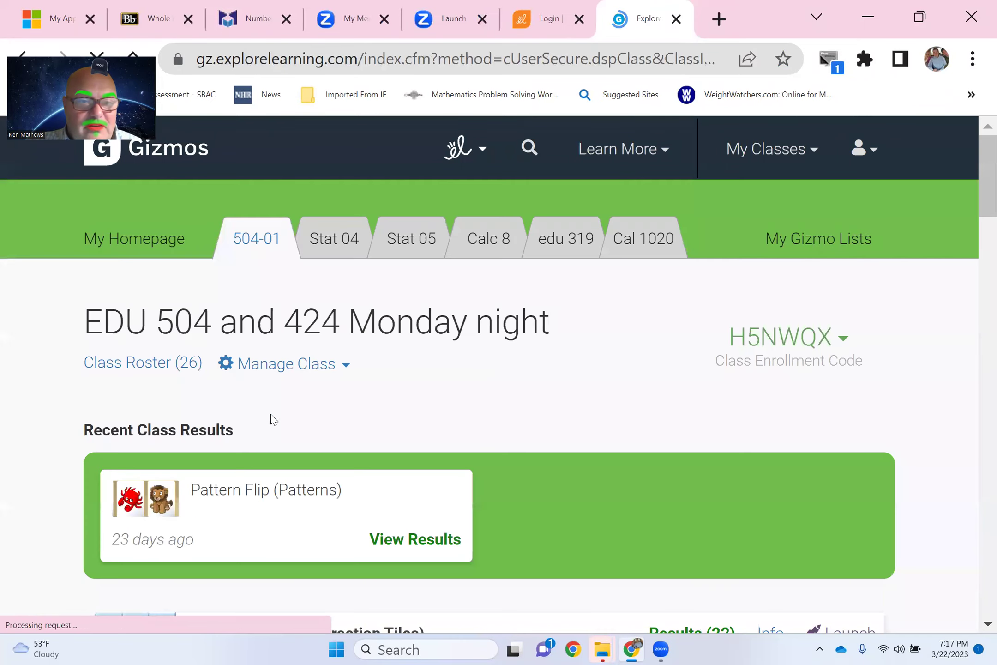
pyautogui.scroll(-2, 431, 389)
pyautogui.scroll(-2, 430, 386)
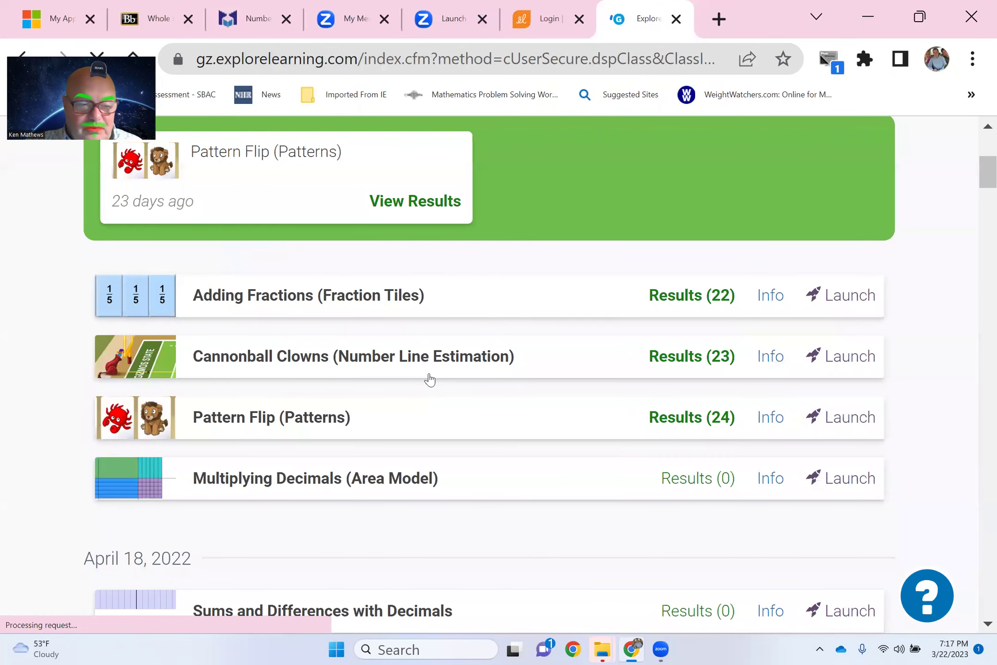
pyautogui.hotkey('ctrl', '-')
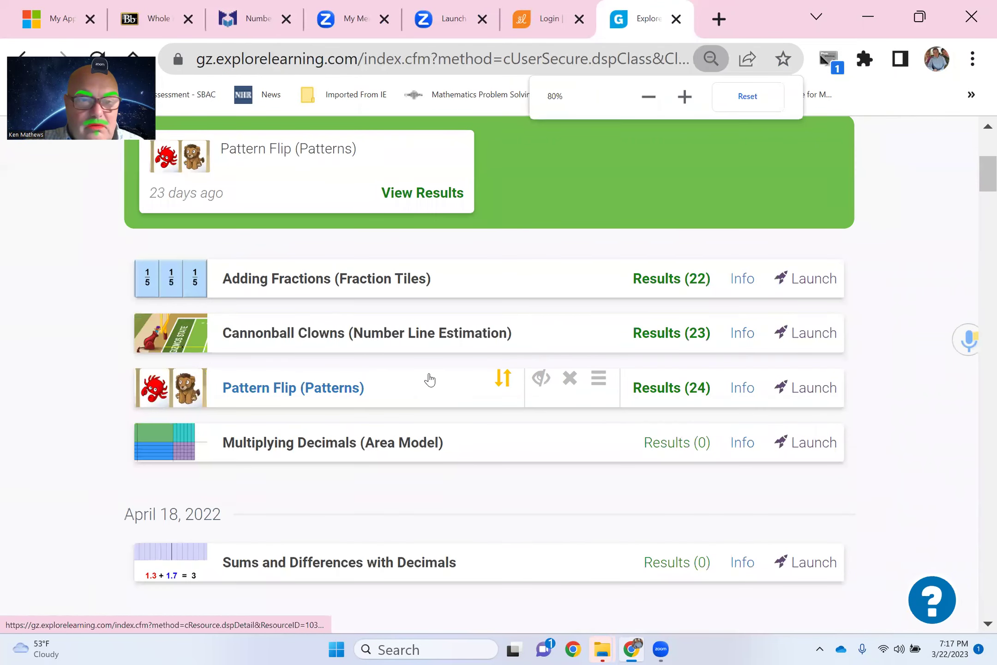
pyautogui.hotkey('ctrl', '-')
pyautogui.scroll(-1, 274, 456)
pyautogui.scroll(-3, 304, 385)
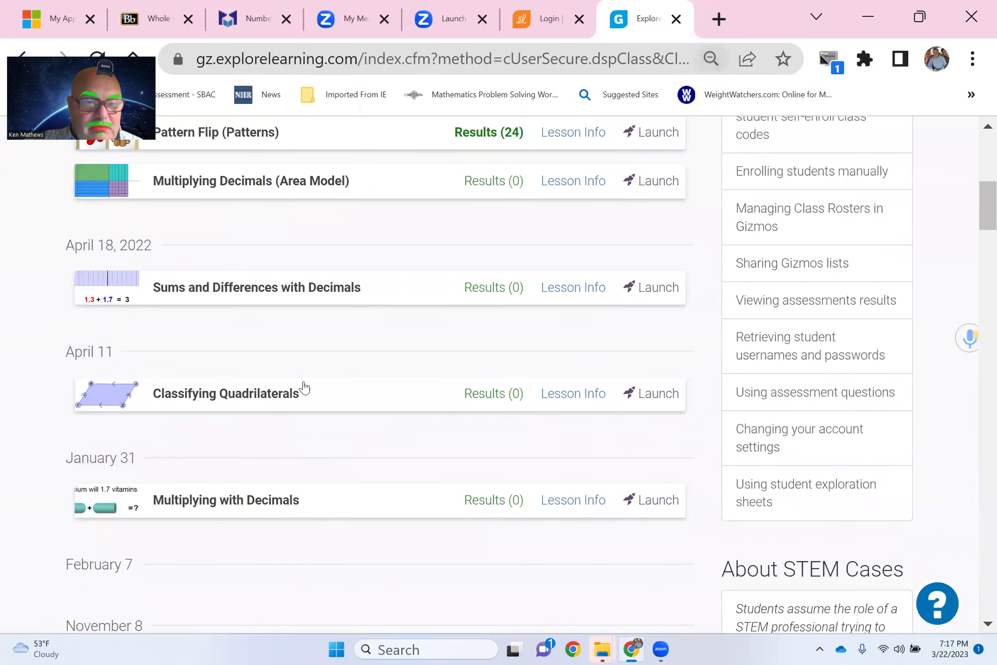
pyautogui.scroll(-2, 305, 385)
pyautogui.scroll(-4, 319, 387)
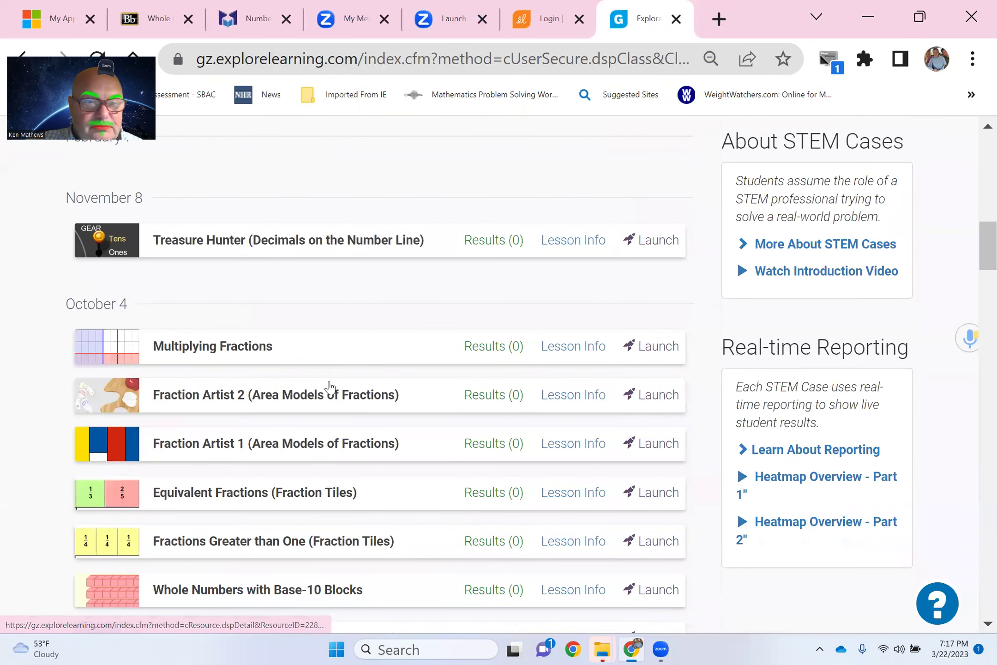
pyautogui.scroll(-1, 260, 335)
pyautogui.scroll(-2, 358, 378)
pyautogui.scroll(-2, 382, 420)
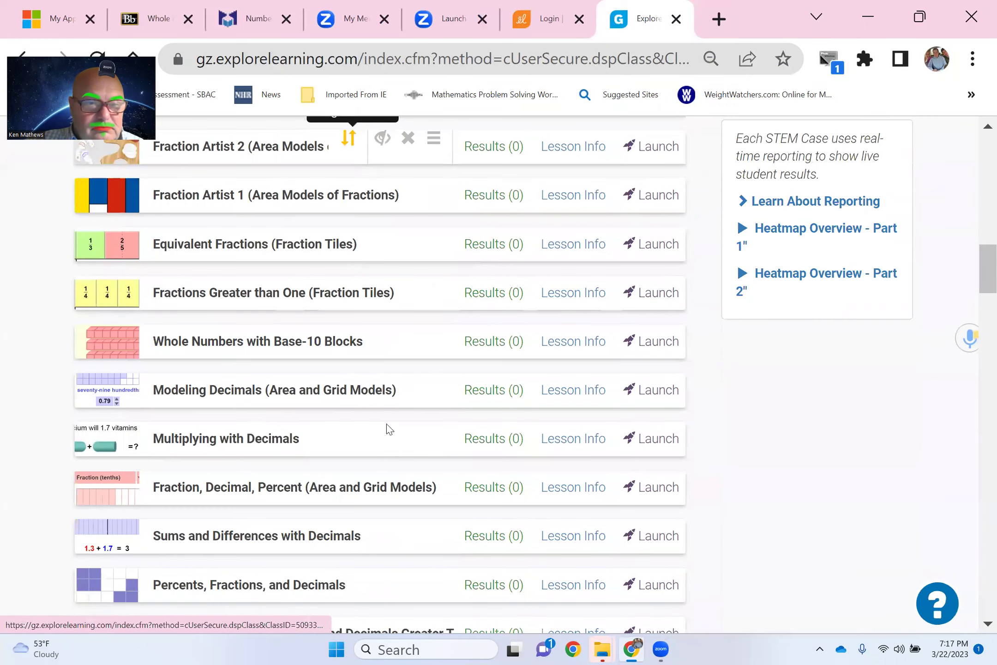
pyautogui.scroll(-2, 379, 400)
pyautogui.scroll(-3, 379, 401)
pyautogui.scroll(-1, 380, 401)
pyautogui.scroll(-2, 379, 402)
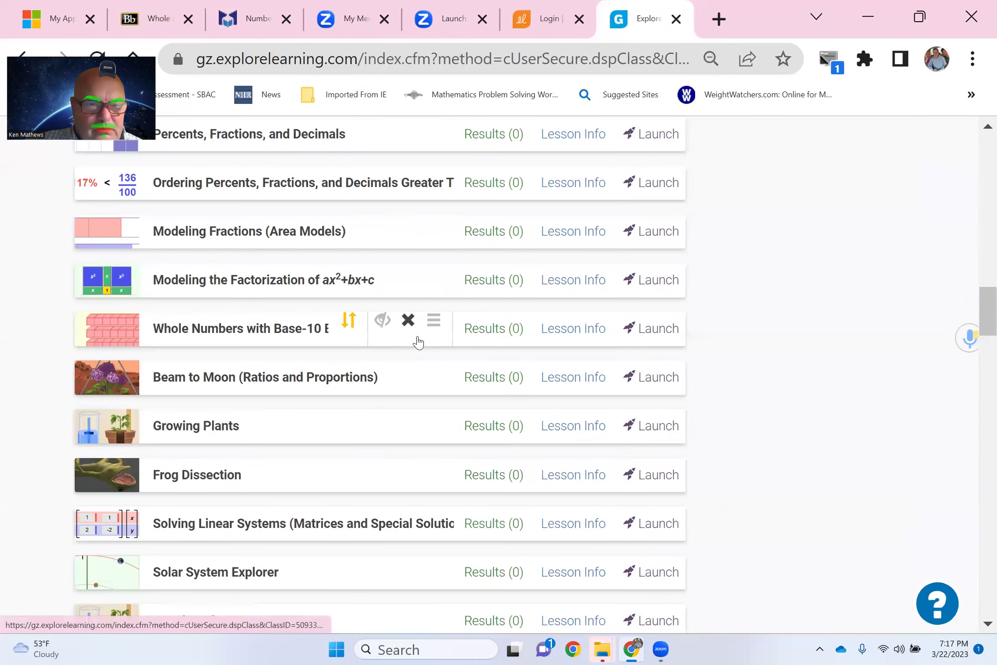
pyautogui.scroll(-1, 412, 344)
pyautogui.scroll(-1, 409, 347)
pyautogui.scroll(-2, 395, 381)
pyautogui.scroll(-1, 395, 382)
pyautogui.scroll(-1, 396, 381)
pyautogui.scroll(-2, 397, 382)
pyautogui.scroll(-2, 397, 381)
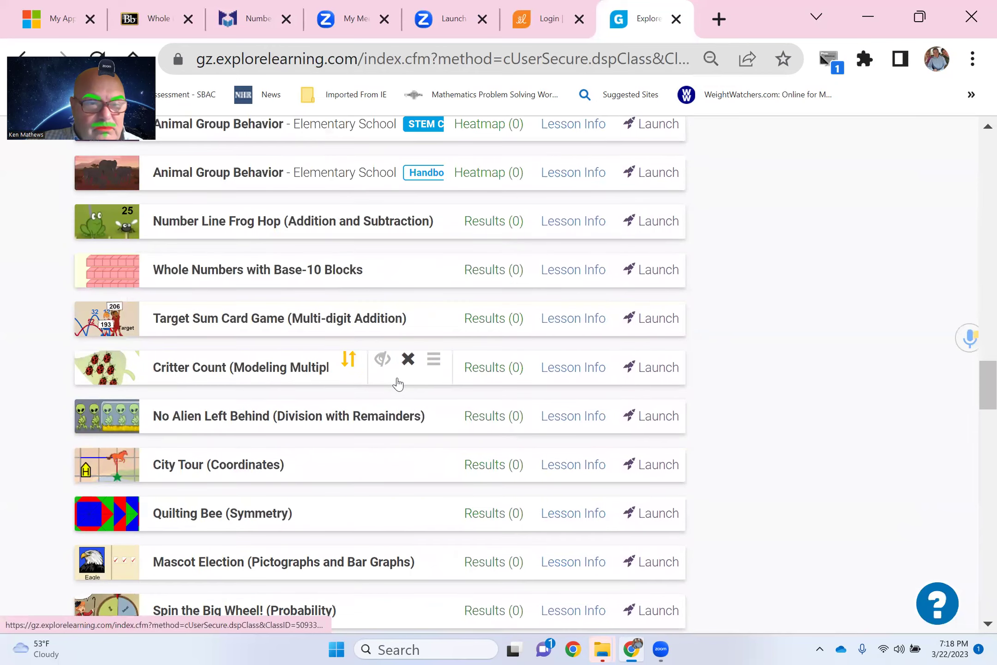
pyautogui.scroll(-2, 397, 381)
pyautogui.scroll(-3, 398, 380)
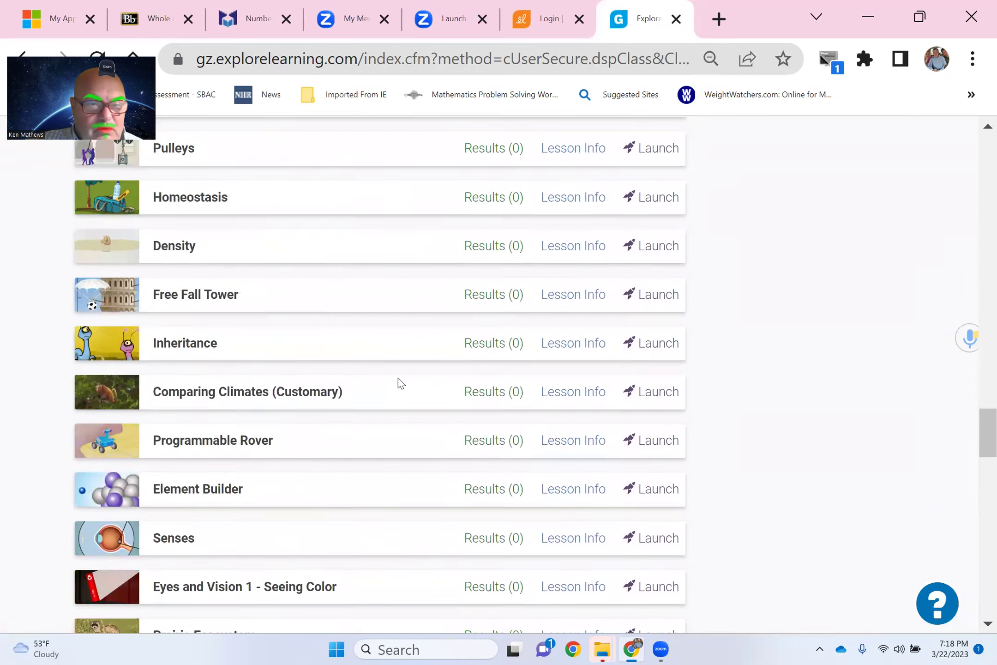
pyautogui.scroll(-1, 398, 380)
pyautogui.scroll(-2, 398, 374)
pyautogui.scroll(-2, 374, 425)
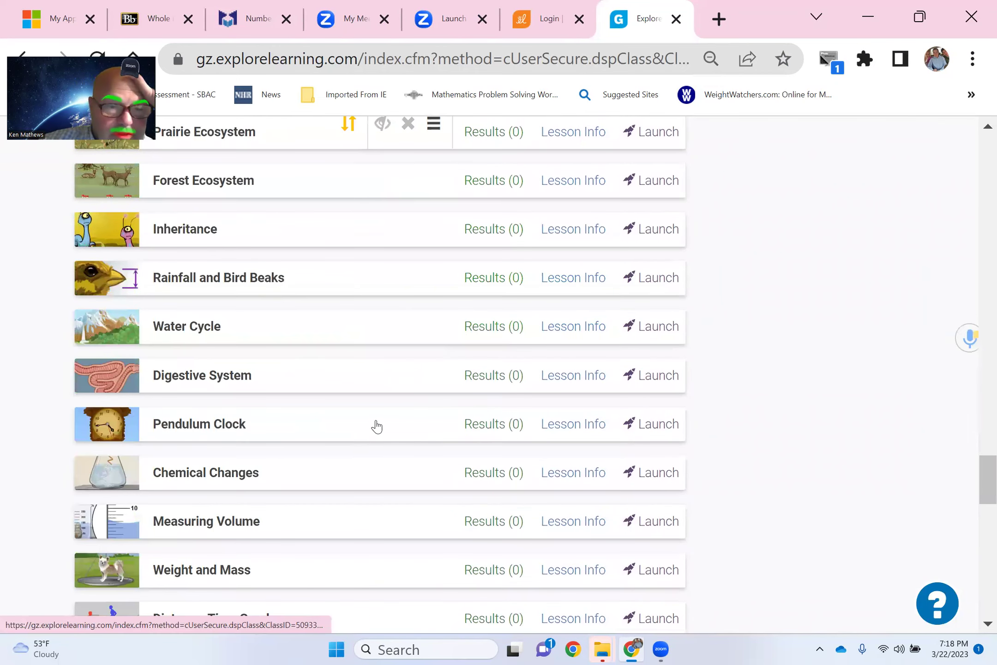
pyautogui.scroll(-2, 360, 429)
pyautogui.scroll(-2, 348, 433)
pyautogui.scroll(-2, 348, 433)
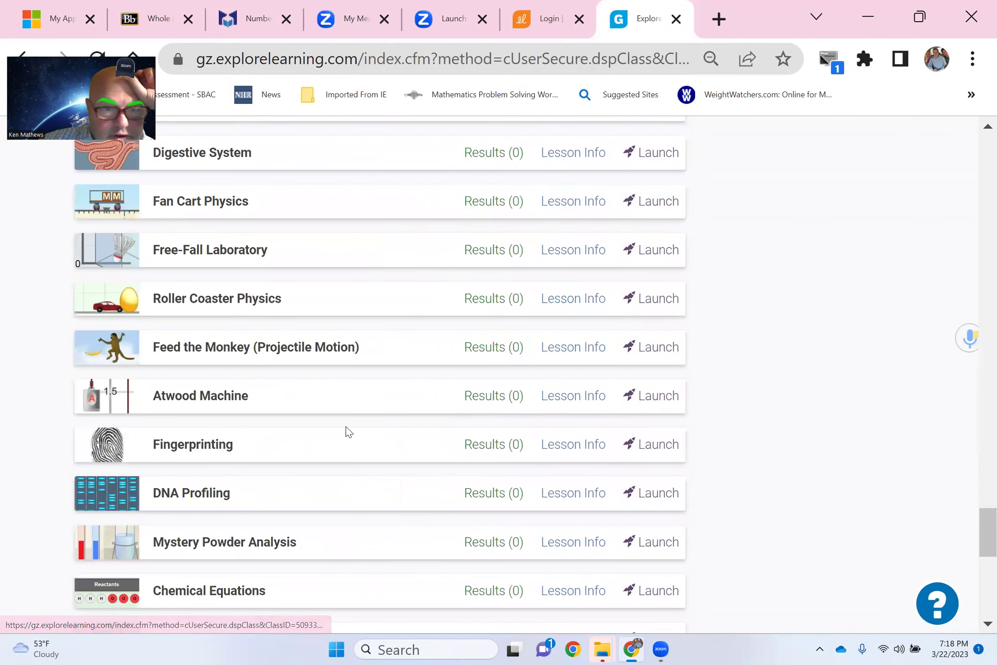
pyautogui.scroll(-4, 346, 426)
pyautogui.scroll(-1, 346, 426)
pyautogui.scroll(8, 371, 425)
pyautogui.scroll(5, 372, 425)
pyautogui.scroll(4, 372, 426)
pyautogui.scroll(2, 371, 426)
pyautogui.scroll(5, 372, 425)
pyautogui.scroll(5, 372, 426)
pyautogui.scroll(5, 372, 425)
pyautogui.scroll(-3, 372, 425)
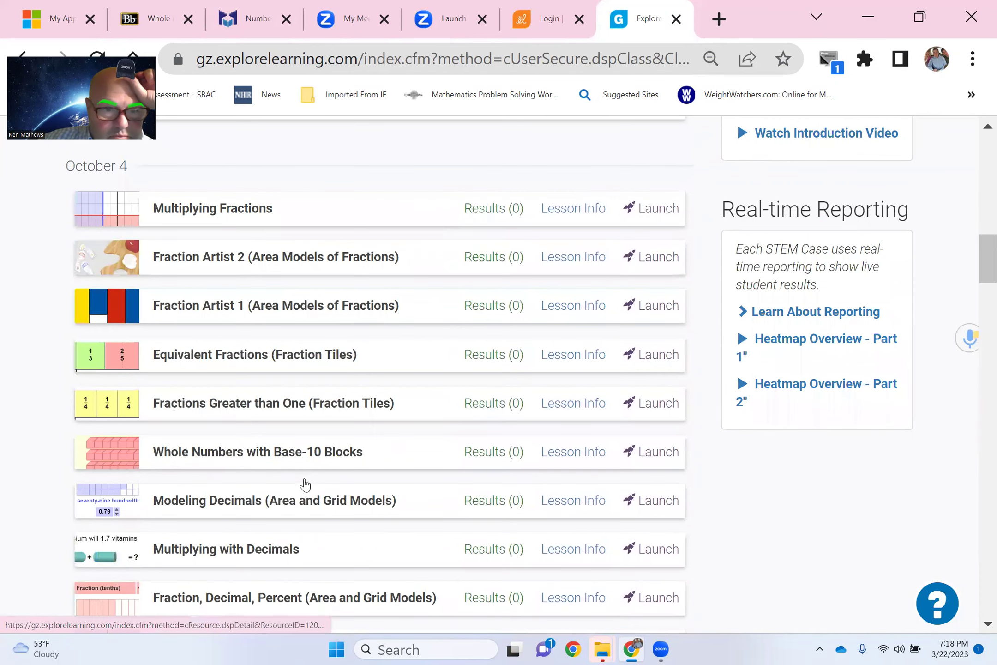
pyautogui.scroll(-2, 305, 483)
pyautogui.scroll(-2, 302, 436)
pyautogui.scroll(-2, 144, 432)
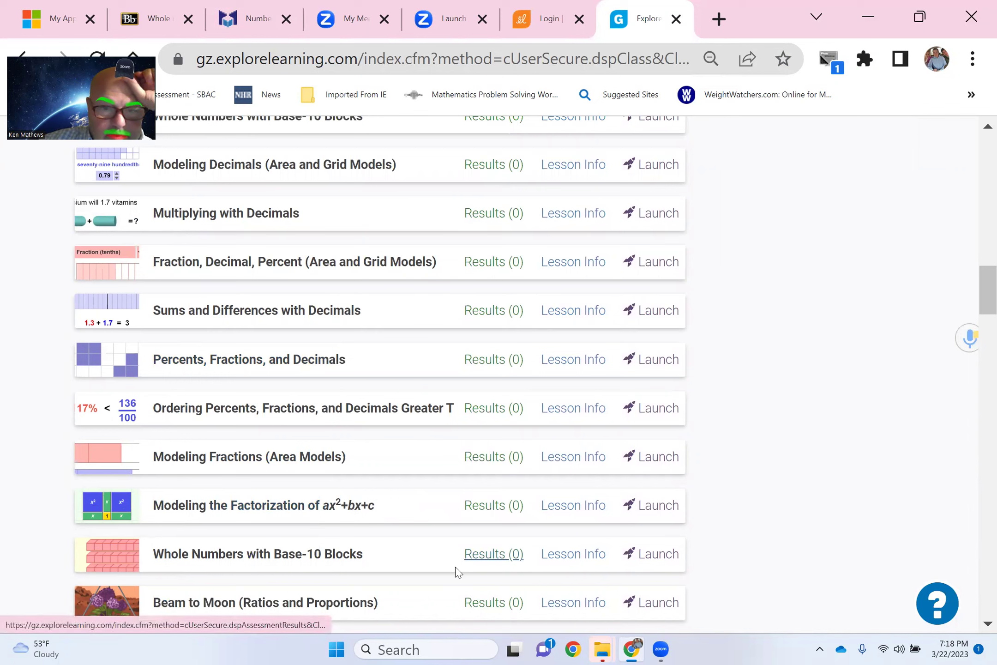
# Drag the Whole Numbers with Base-10 Blocks row into the first slot above Adding Fractions.
pyautogui.moveTo(327, 553)
pyautogui.moveTo(350, 549)
pyautogui.mouseDown()
pyautogui.moveTo(307, 98)
pyautogui.moveTo(353, 88)
pyautogui.moveTo(379, 315)
pyautogui.moveTo(397, 176)
pyautogui.moveTo(390, 118)
pyautogui.moveTo(385, 174)
pyautogui.moveTo(300, 479)
pyautogui.mouseUp()
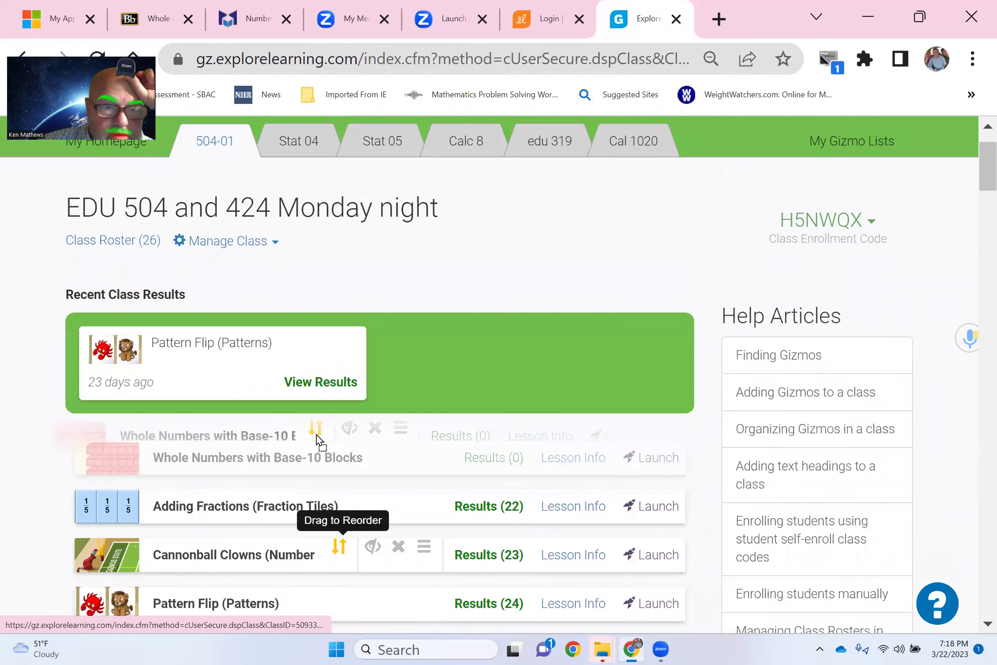
pyautogui.moveTo(315, 434); pyautogui.dragTo(317, 434)
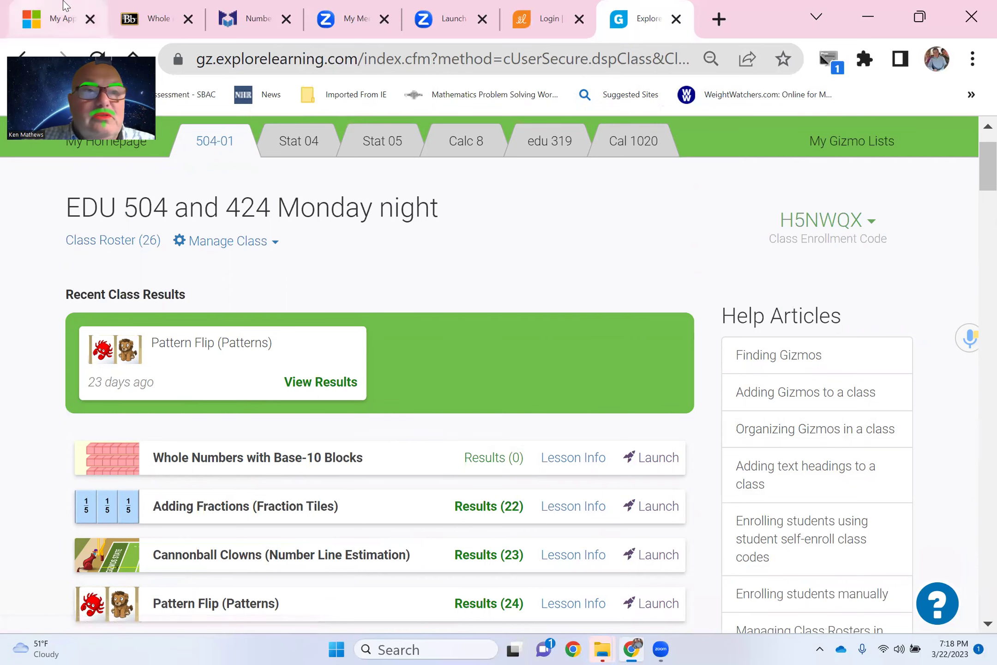
# Back in the Blackboard course content, open the Student Activity Sheet PDF.
pyautogui.click(160, 23)
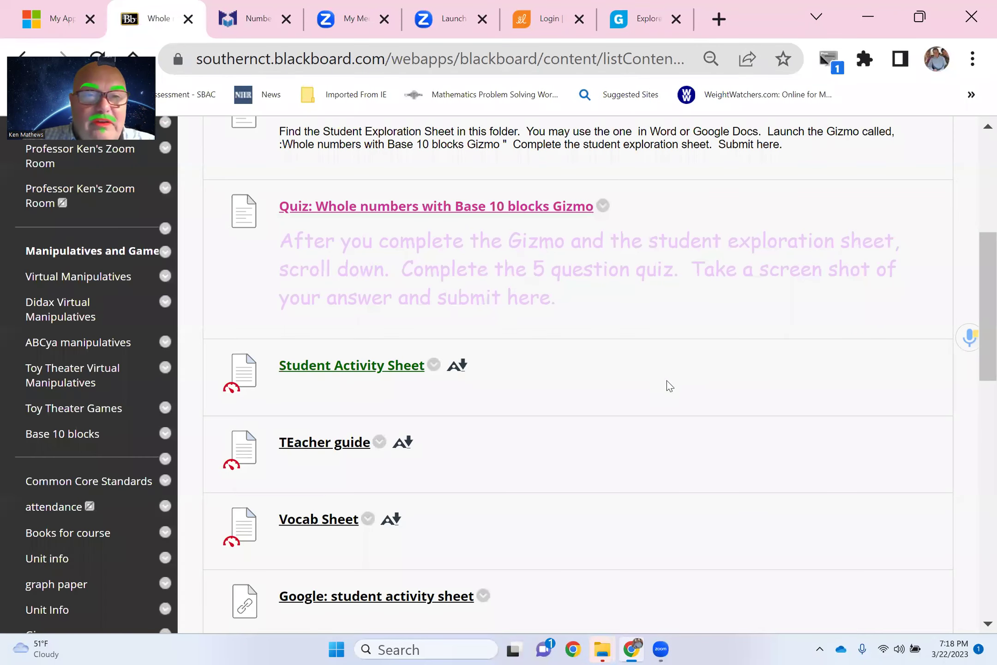
pyautogui.scroll(-4, 701, 397)
pyautogui.scroll(5, 646, 358)
pyautogui.scroll(-2, 607, 405)
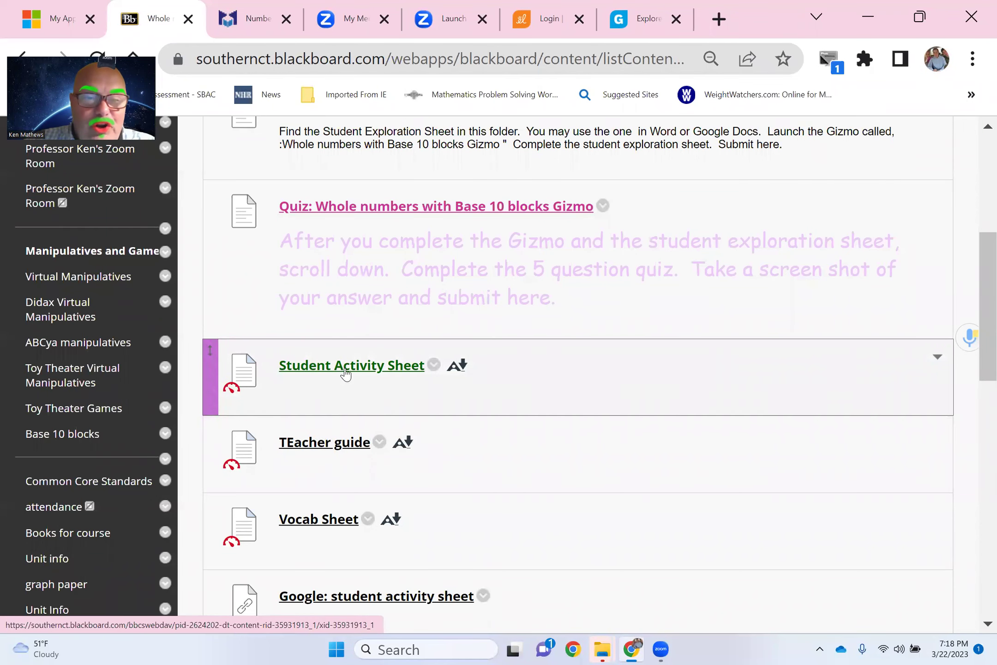
pyautogui.scroll(-2, 345, 373)
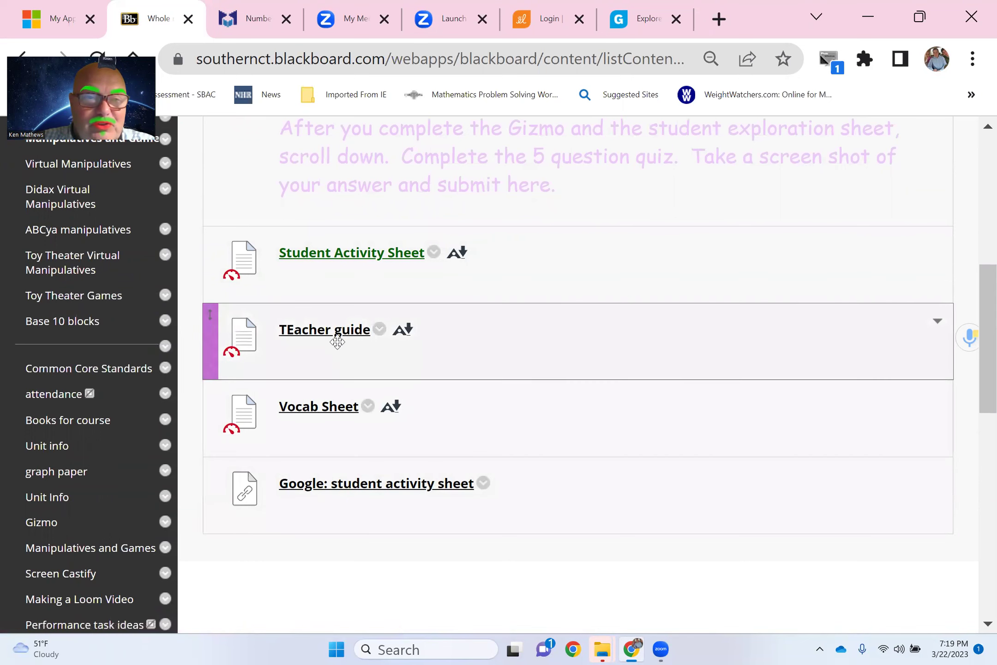
pyautogui.click(333, 255)
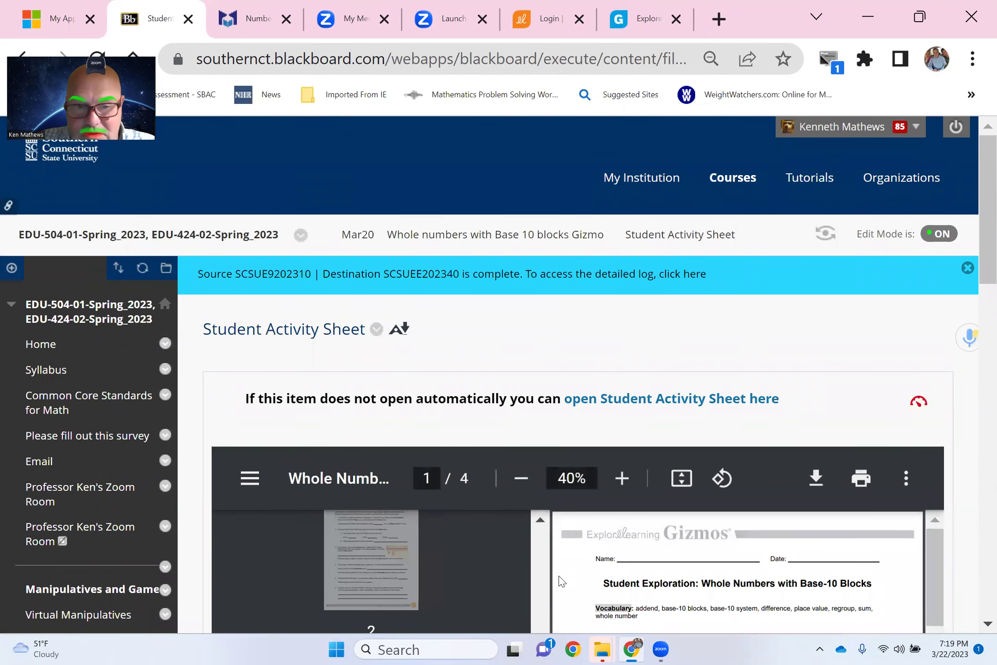
pyautogui.scroll(3, 540, 587)
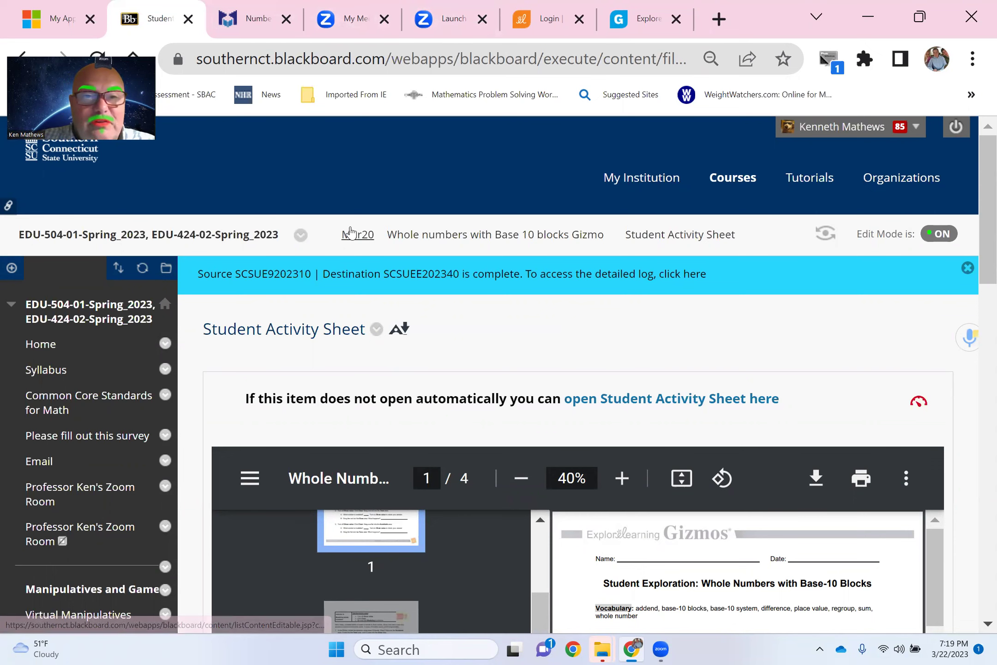
# From Mar20, open Performance Assessment - Base 10 blocks and launch its Base 10 Blocks link.
pyautogui.click(357, 234)
pyautogui.scroll(-5, 538, 359)
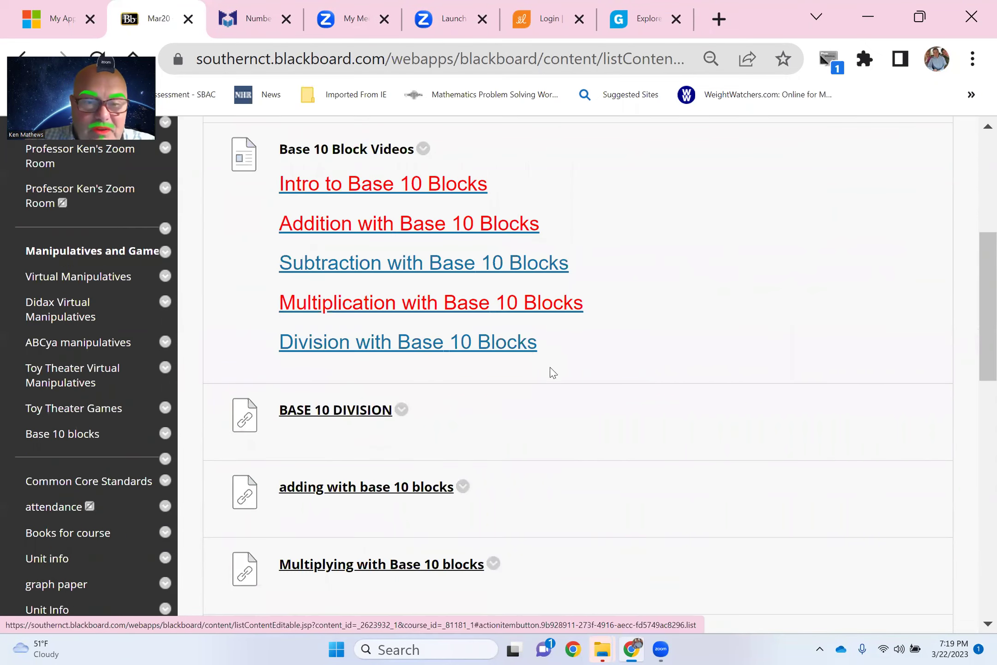
pyautogui.scroll(-10, 467, 366)
pyautogui.scroll(-3, 390, 311)
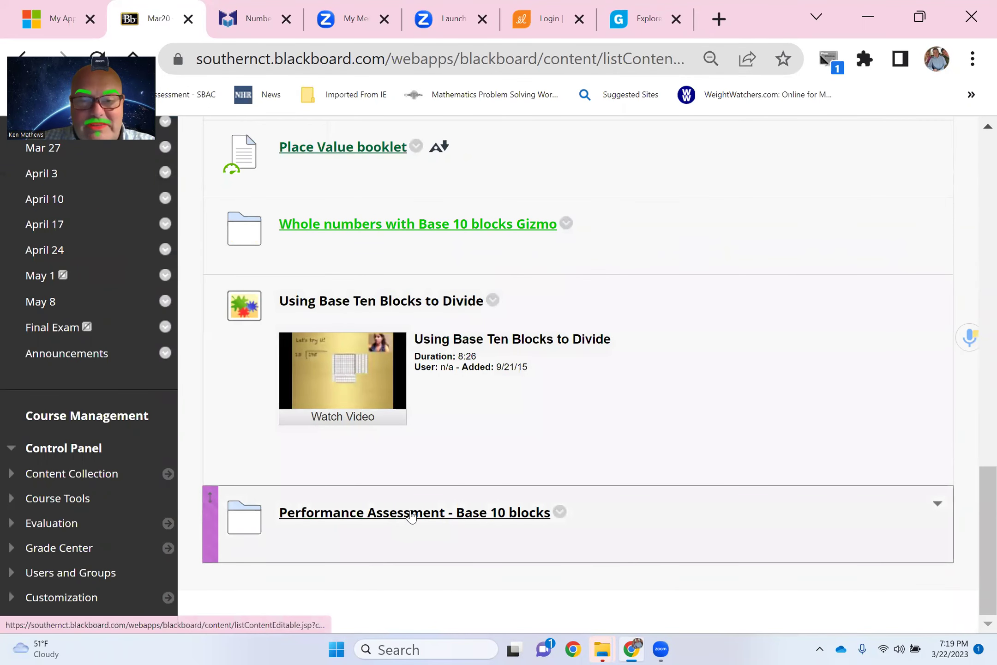
pyautogui.click(320, 519)
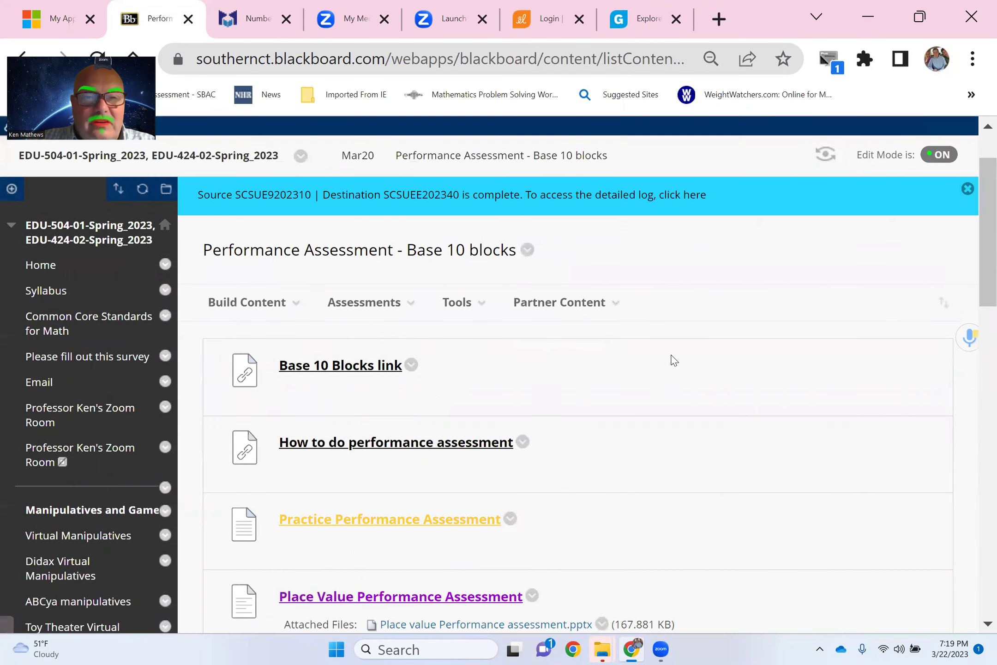
pyautogui.scroll(-2, 673, 360)
pyautogui.scroll(1, 666, 356)
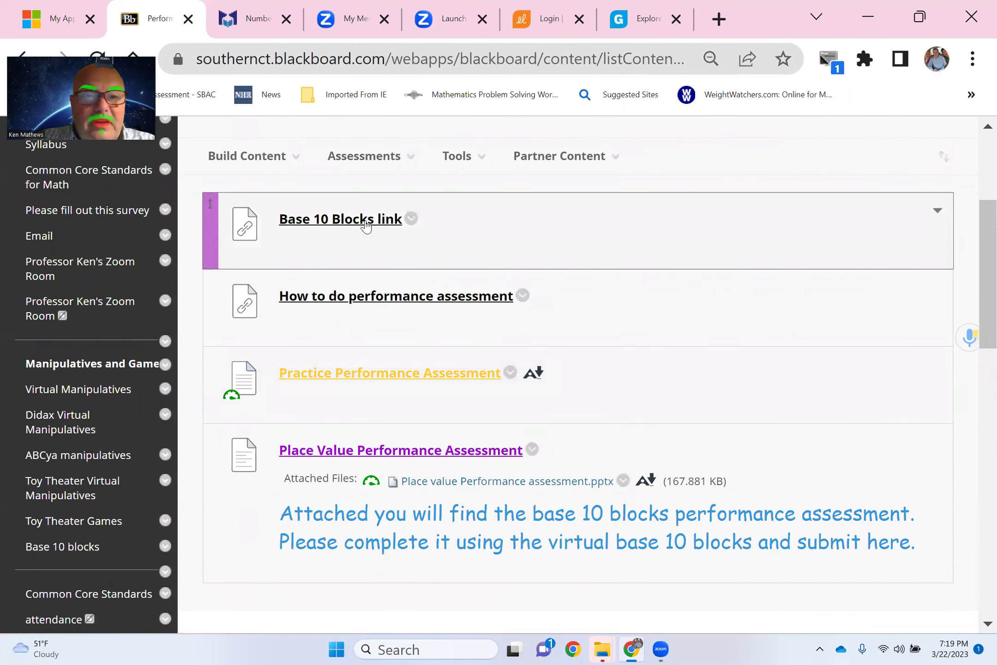
pyautogui.click(365, 225)
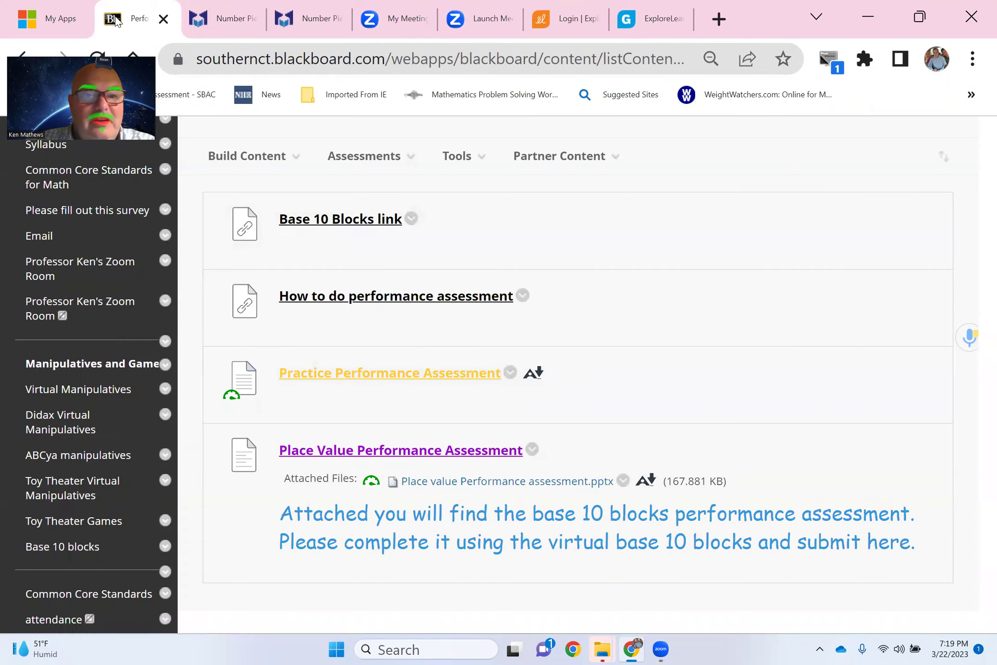
# Switch back to the Blackboard Performance Assessment - Base 10 blocks browser tab.
pyautogui.click(139, 18)
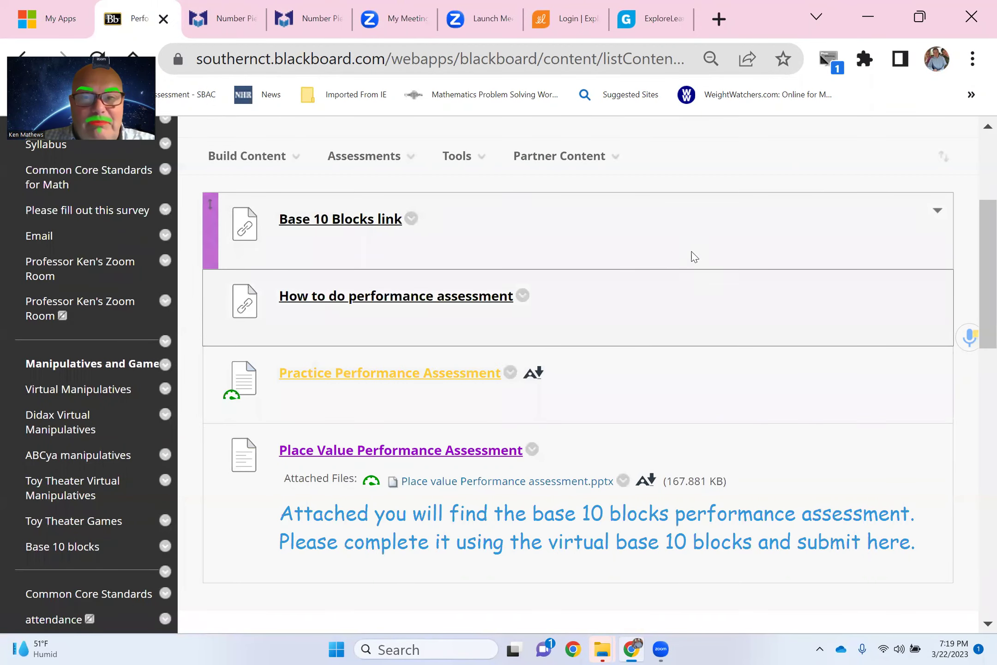